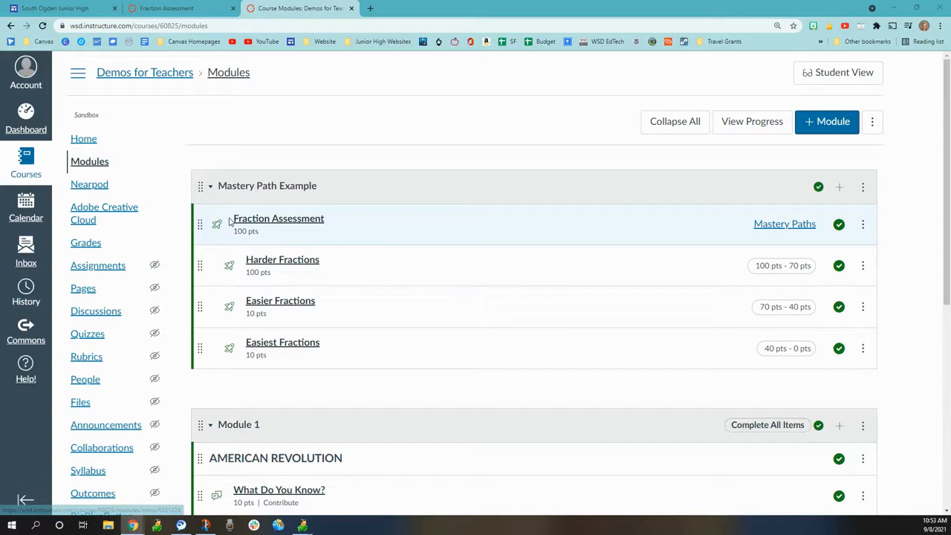
pyautogui.click(863, 266)
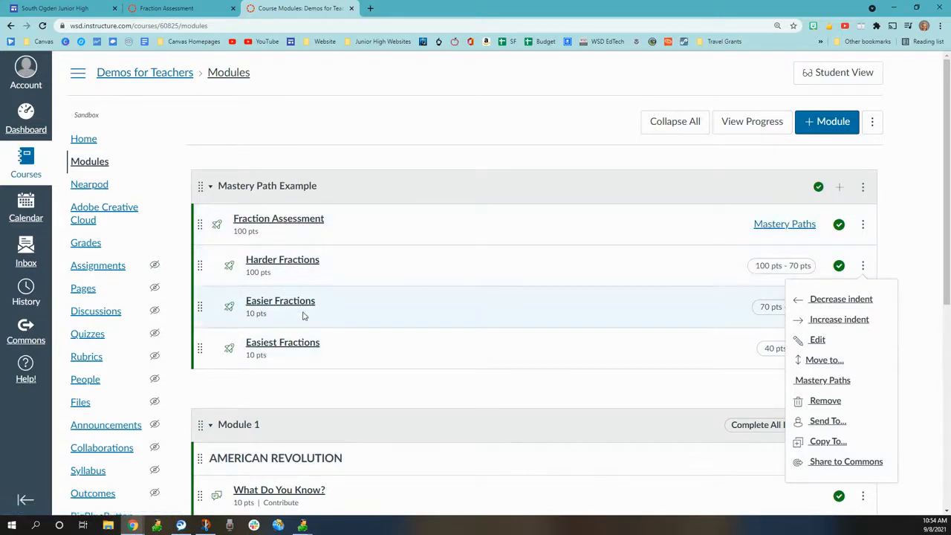
pyautogui.click(387, 130)
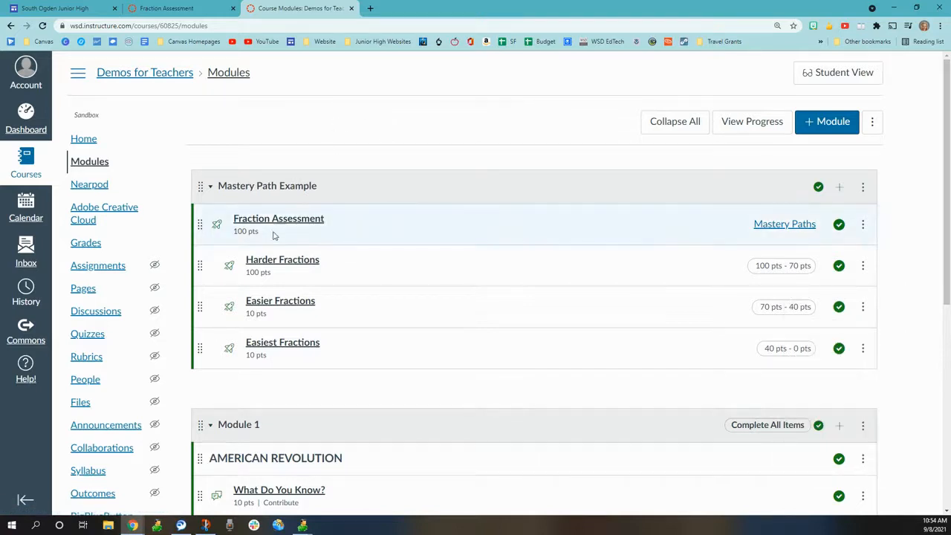
# Open the course's feature preview settings and check whether Mastery Paths is enabled.
pyautogui.scroll(-4, 151, 387)
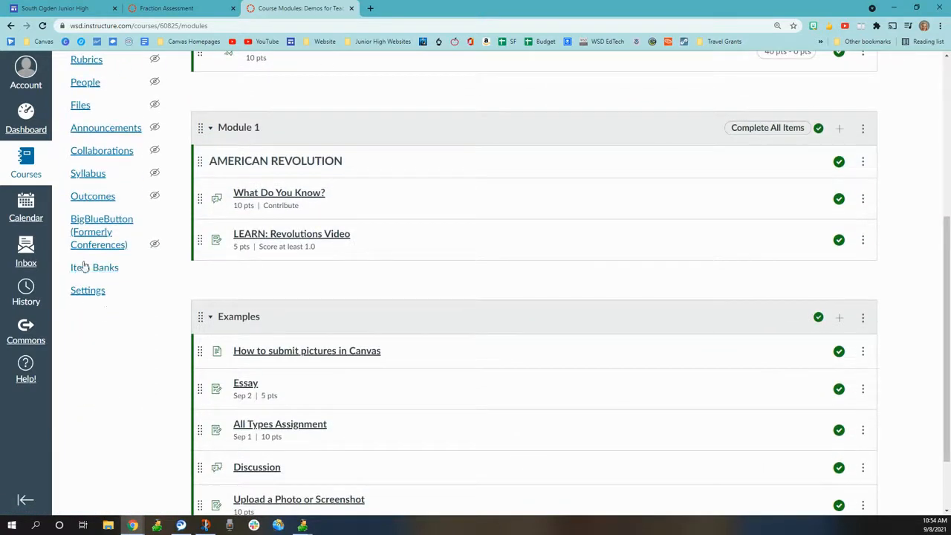
pyautogui.click(90, 292)
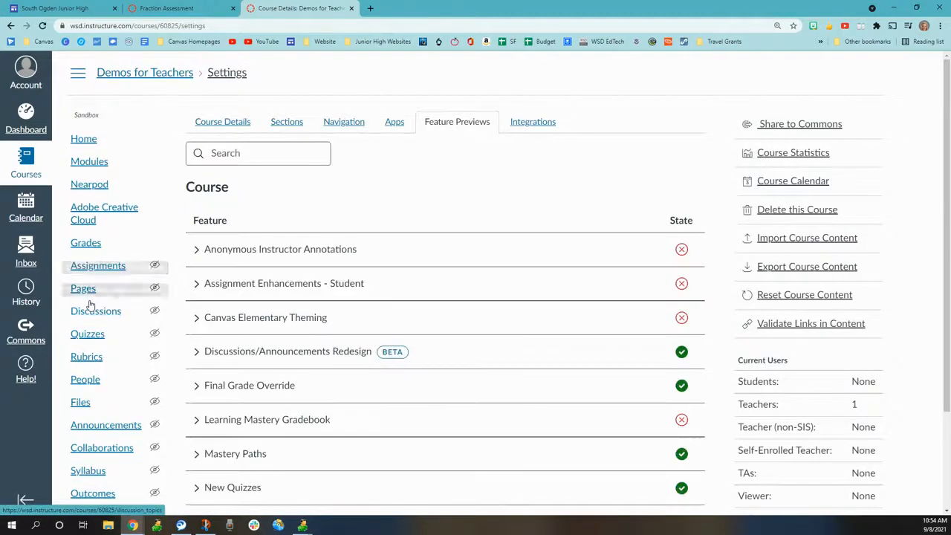
pyautogui.scroll(-2, 255, 334)
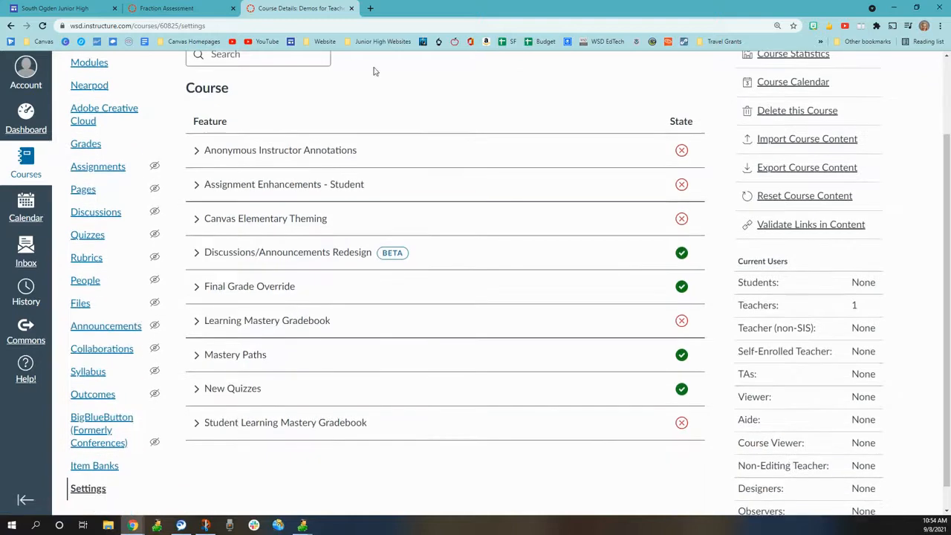
pyautogui.scroll(2, 196, 361)
pyautogui.scroll(-2, 119, 491)
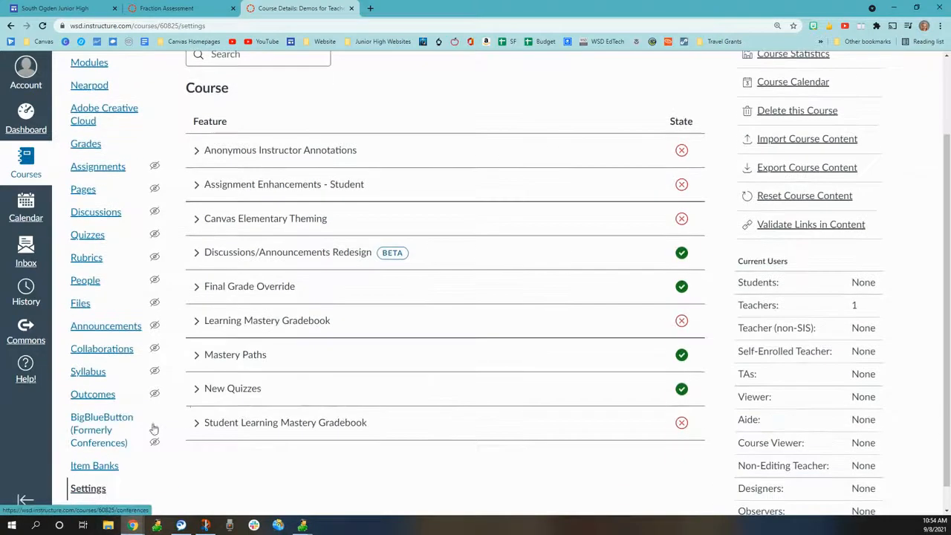
pyautogui.scroll(2, 319, 275)
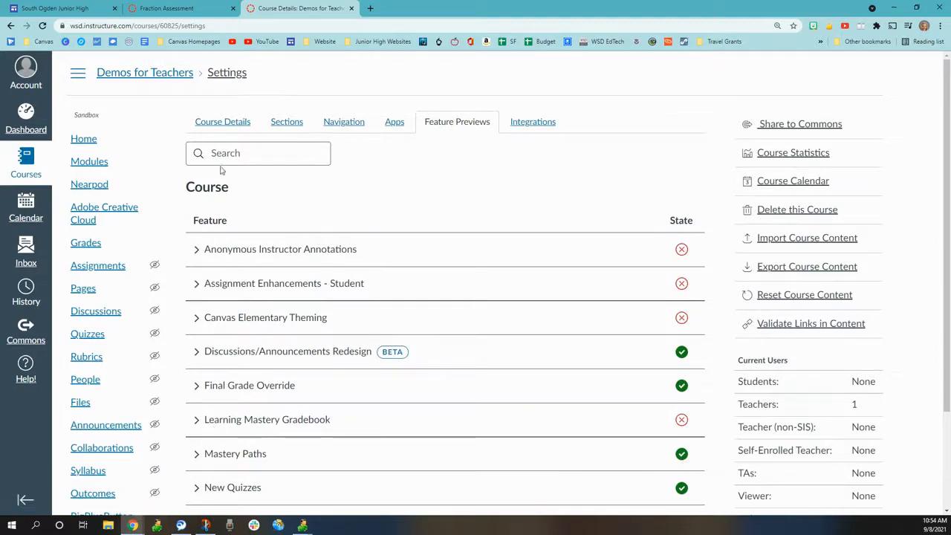
# Return to the course modules and open the Mastery Paths setup of the Fraction Assessment quiz.
pyautogui.click(90, 162)
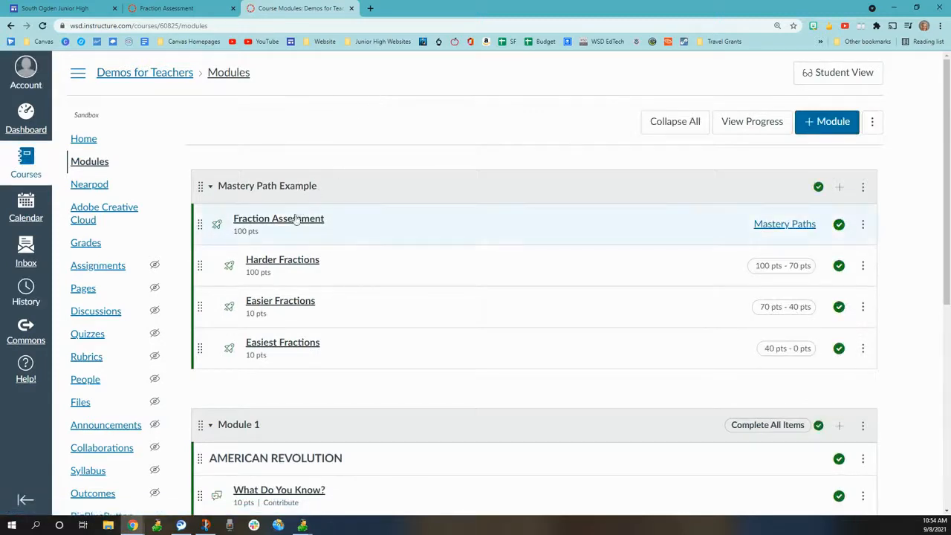
pyautogui.click(863, 230)
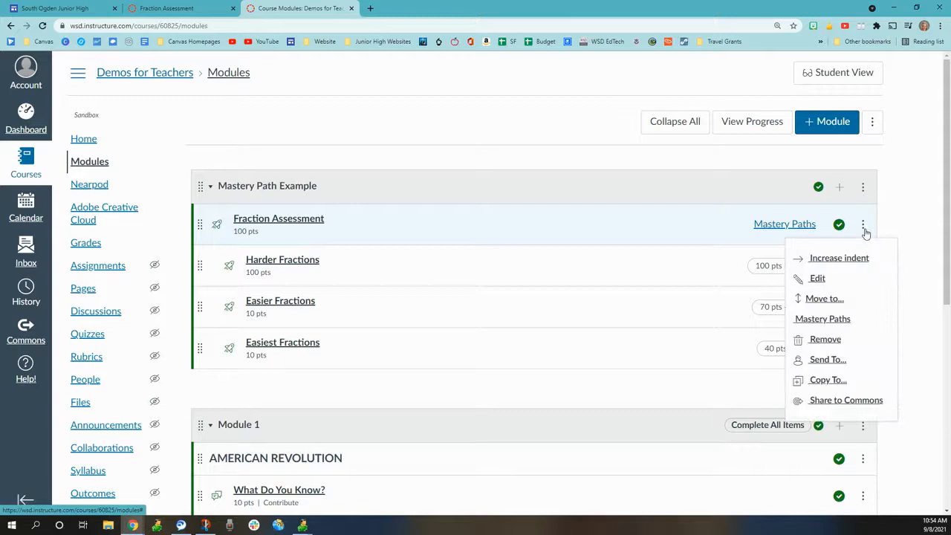
pyautogui.click(817, 319)
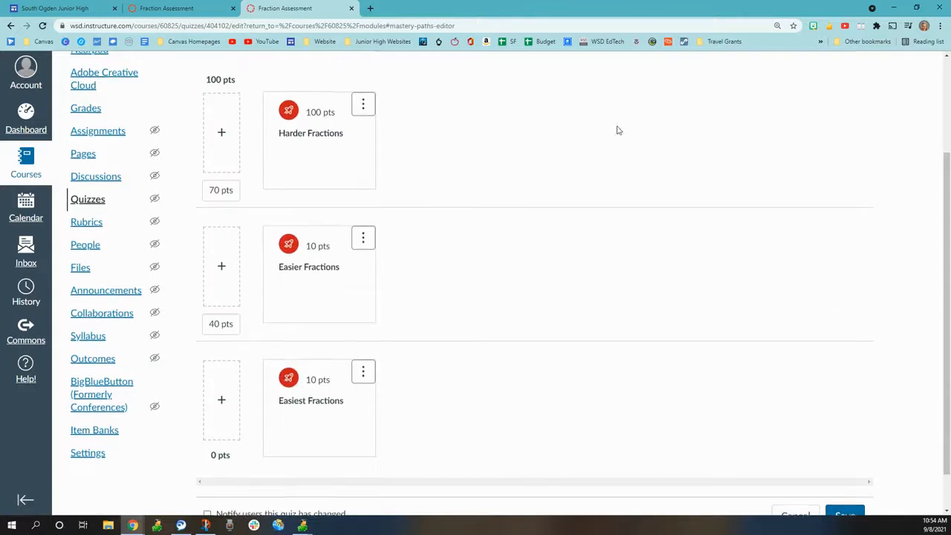
pyautogui.scroll(3, 621, 126)
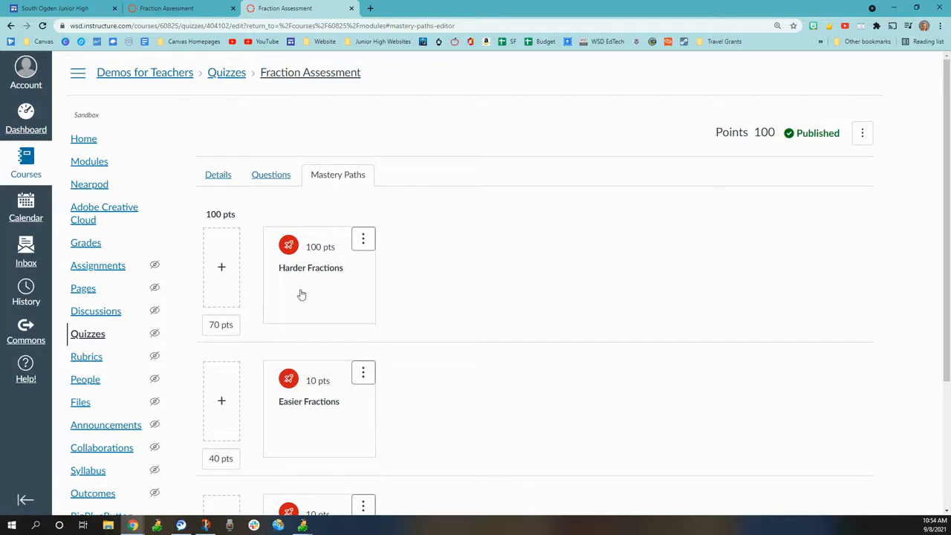
# Add All Types Assignment to the 100 to 70 pts range as an "or" alternative to Harder Fractions.
pyautogui.click(221, 270)
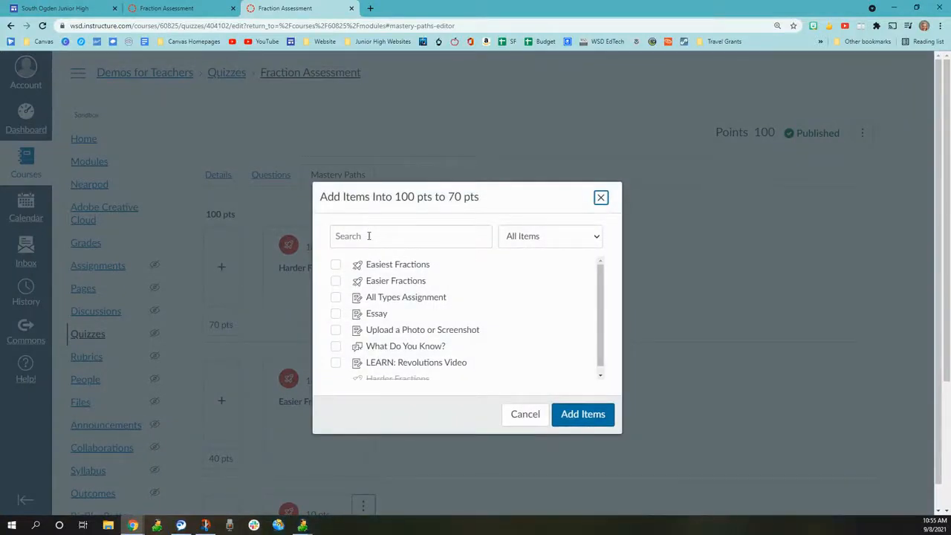
pyautogui.click(595, 238)
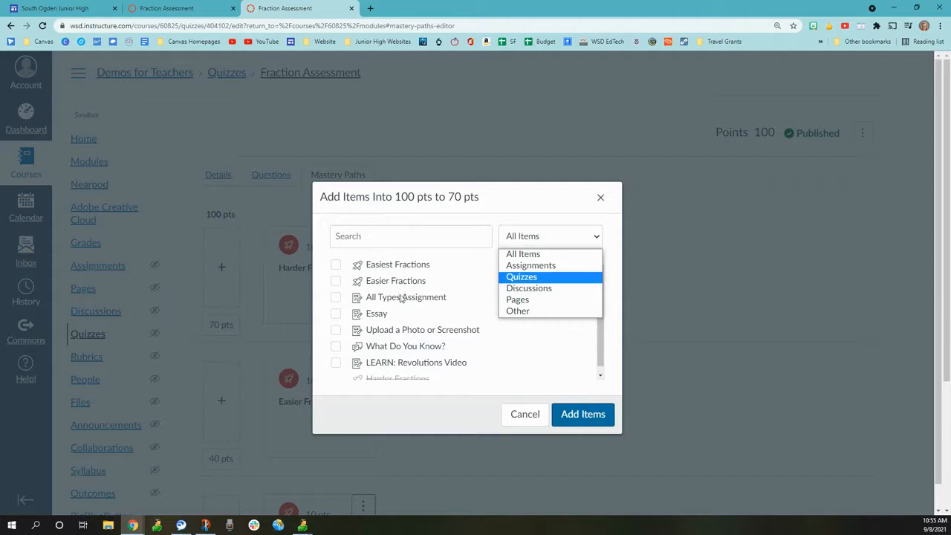
pyautogui.click(375, 299)
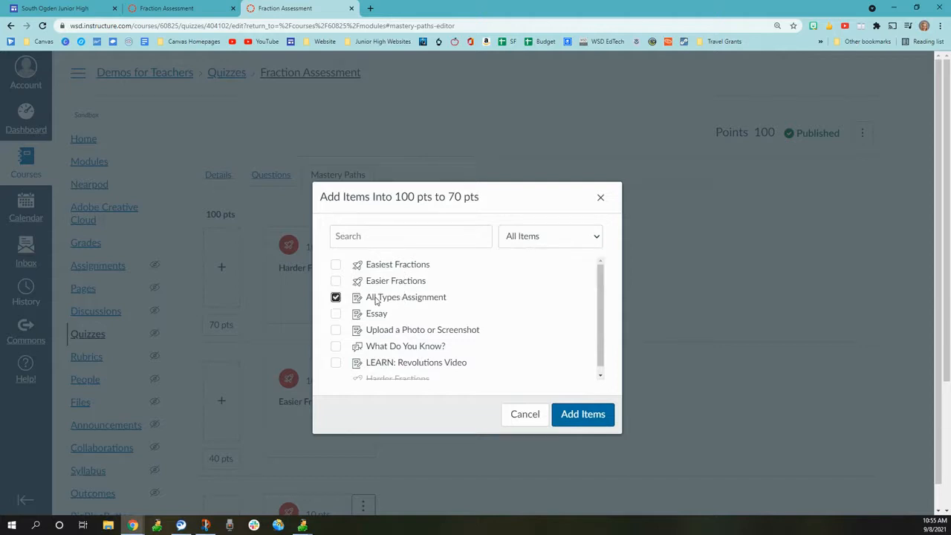
pyautogui.click(587, 415)
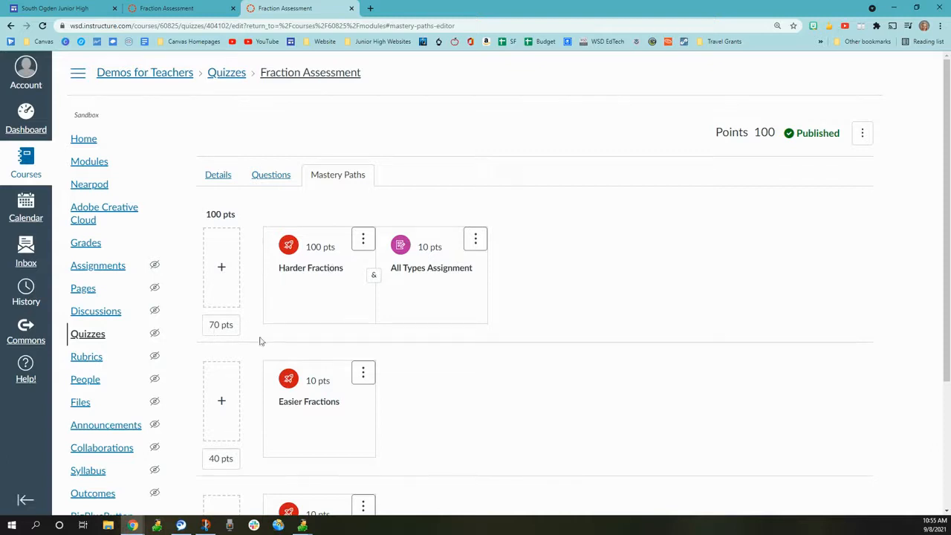
pyautogui.click(376, 278)
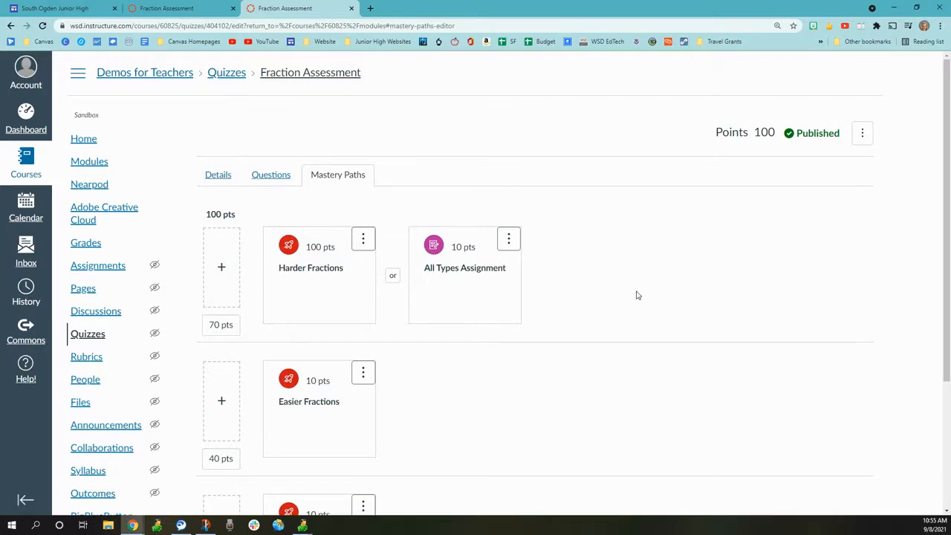
# Remove All Types Assignment from the 100 to 70 pts range.
pyautogui.click(509, 238)
pyautogui.click(556, 338)
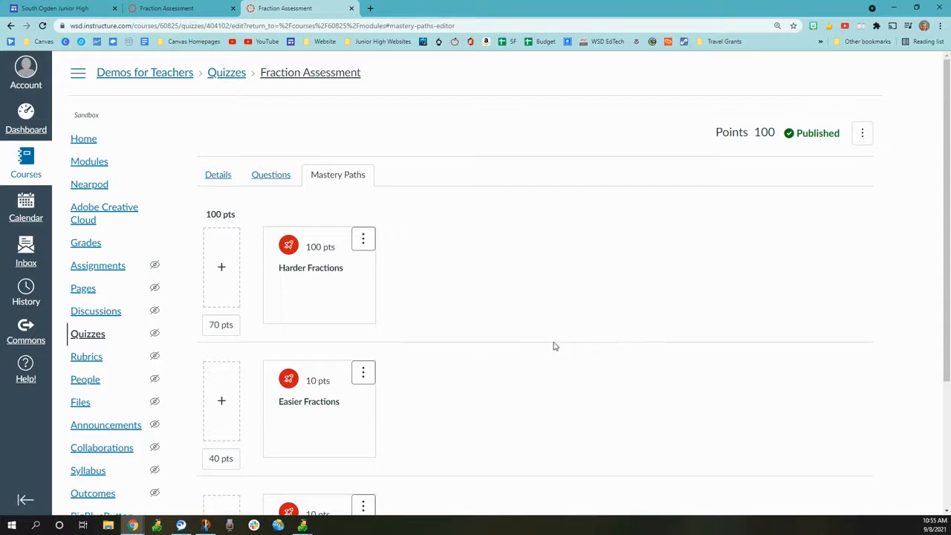
# Review the three score ranges and save the Fraction Assessment's mastery paths.
pyautogui.scroll(-3, 588, 257)
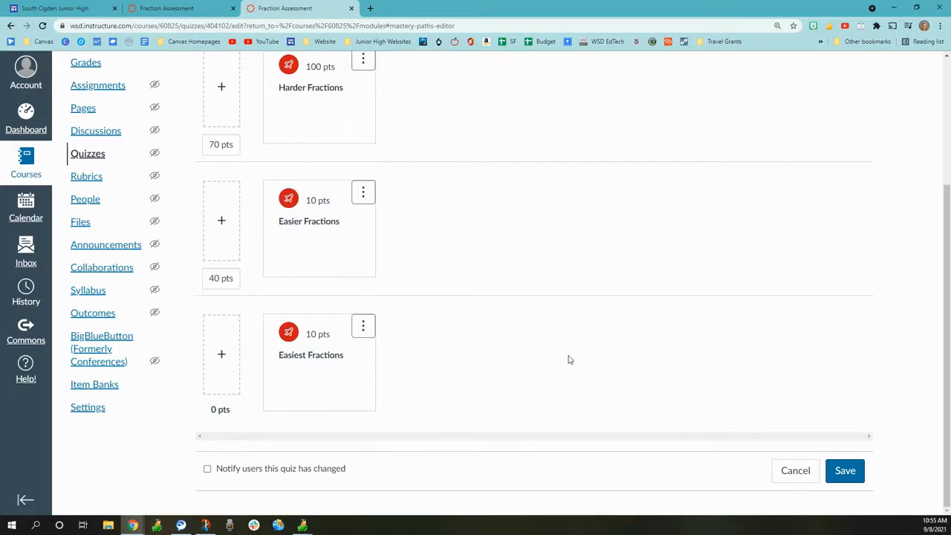
pyautogui.scroll(3, 416, 367)
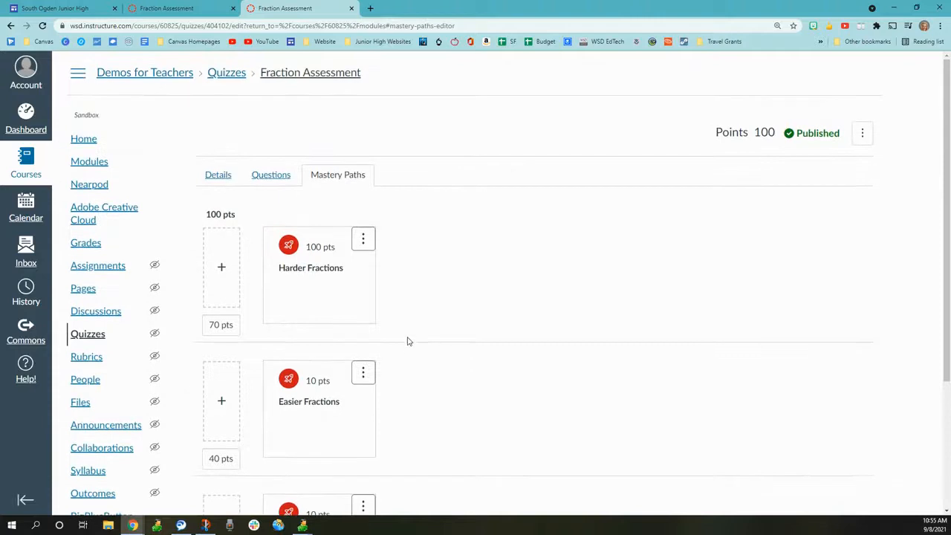
pyautogui.scroll(-3, 467, 327)
pyautogui.click(847, 471)
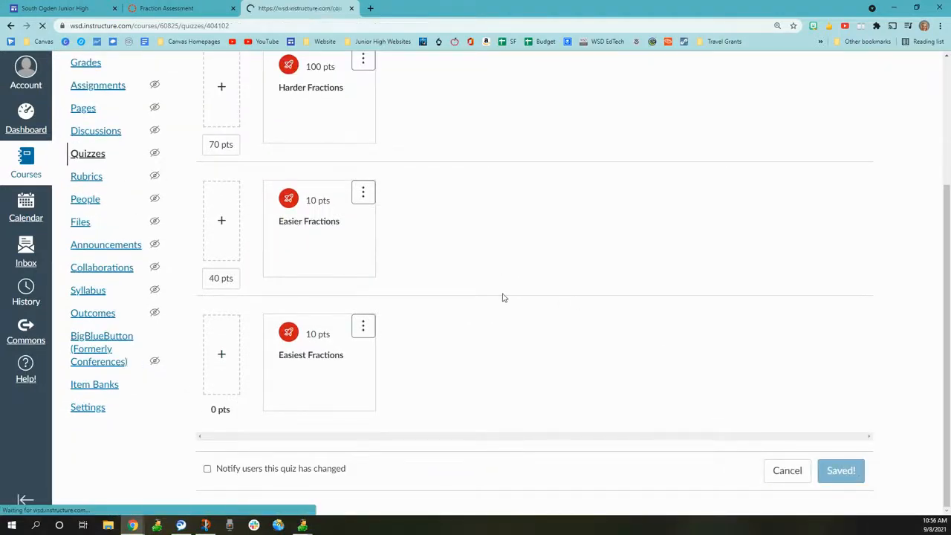
# Open the Harder Fractions quiz from the modules for editing and go to its Assign settings.
pyautogui.click(87, 165)
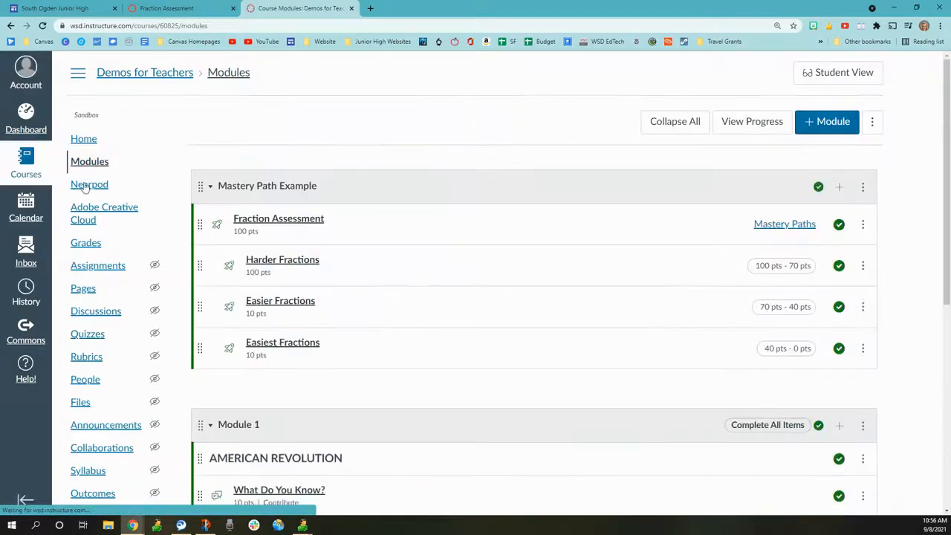
pyautogui.click(299, 263)
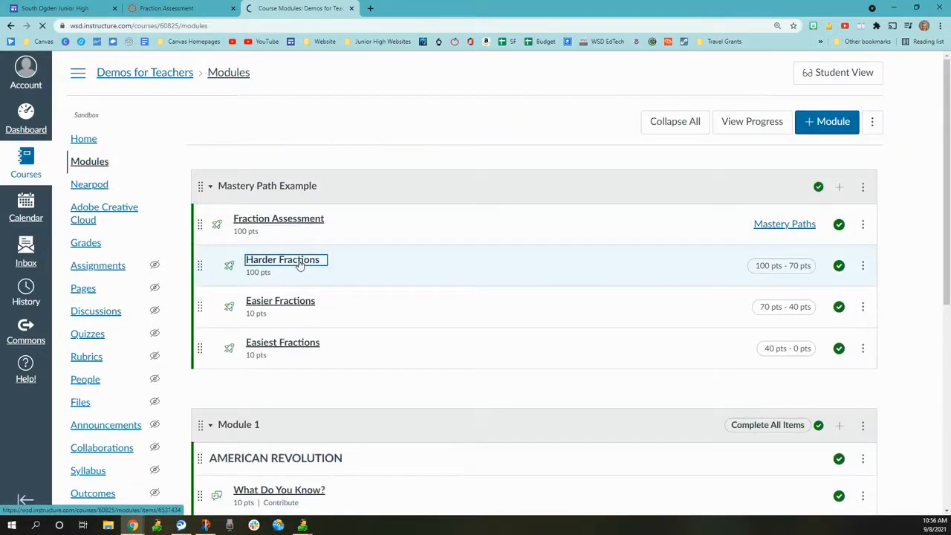
pyautogui.click(645, 125)
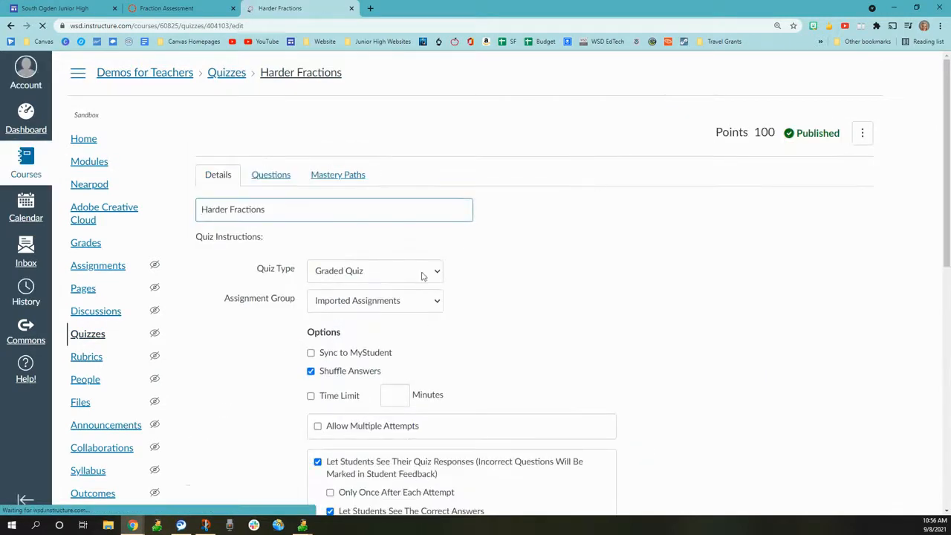
pyautogui.scroll(-4, 609, 363)
pyautogui.scroll(-5, 608, 363)
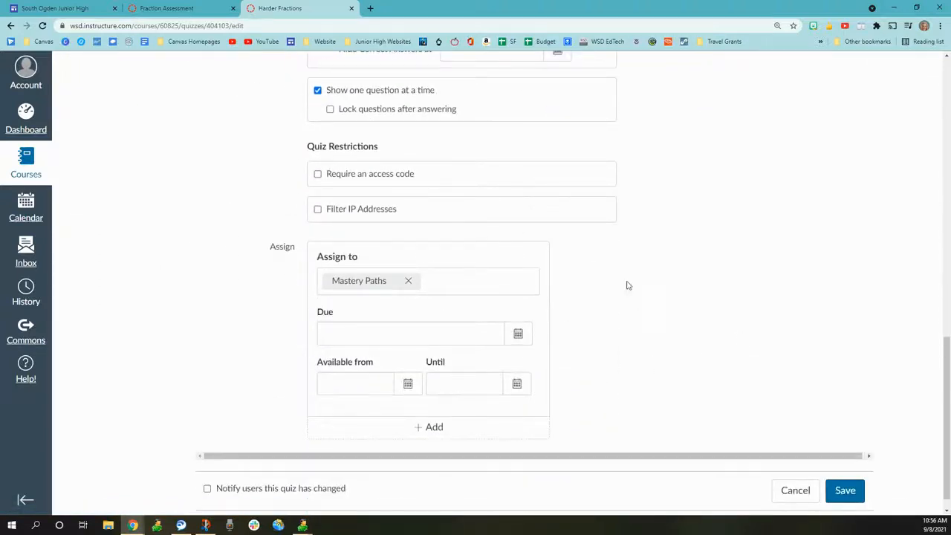
# Clear the quiz's assignee, assign it to Mastery Paths only, and save without including the Another Sandbox section.
pyautogui.click(412, 285)
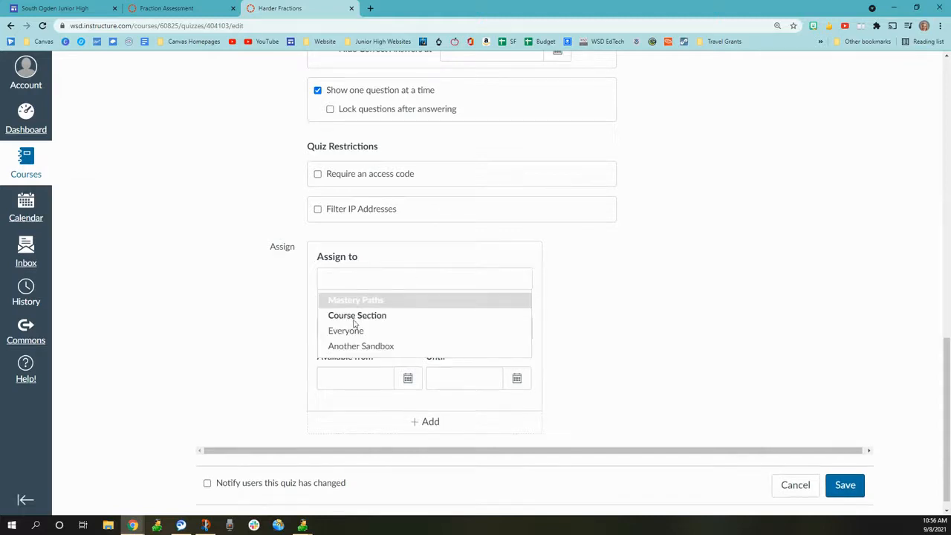
pyautogui.click(362, 306)
pyautogui.click(400, 280)
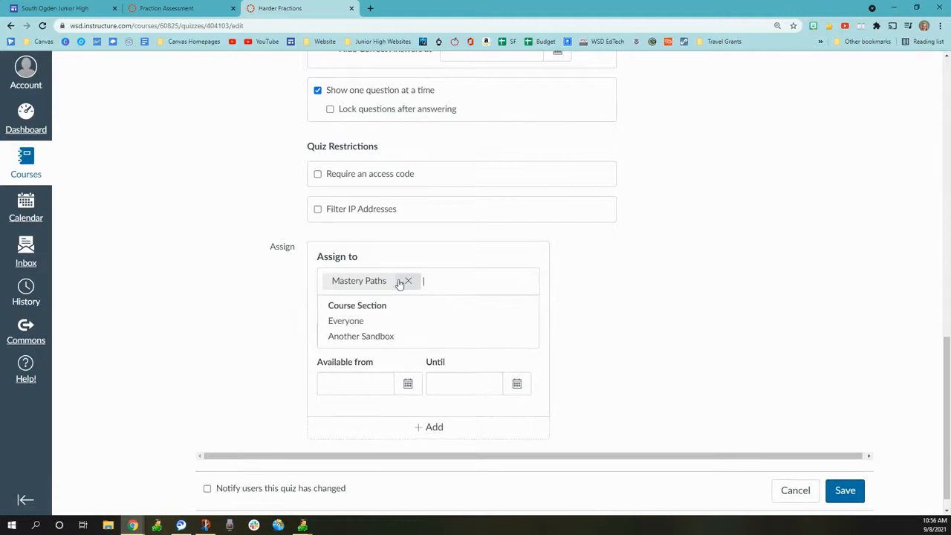
pyautogui.click(843, 490)
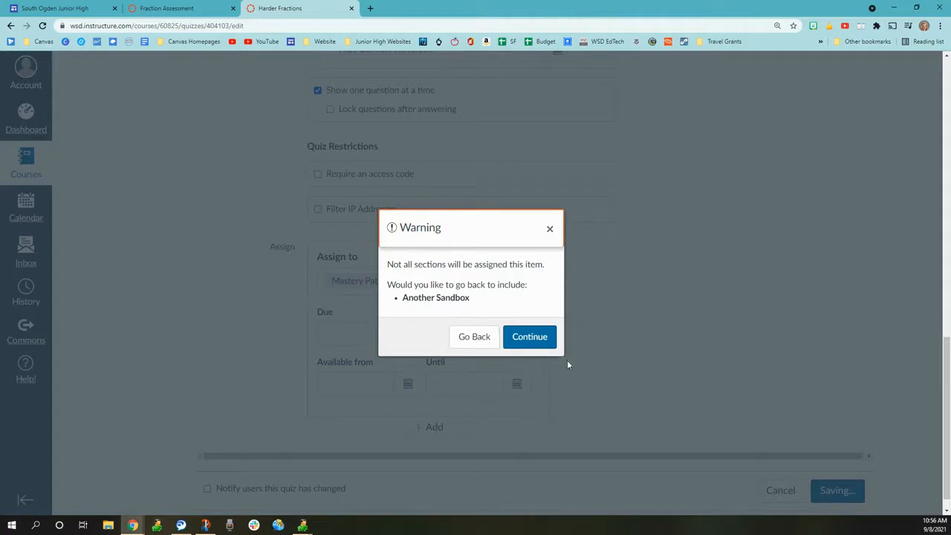
pyautogui.click(547, 342)
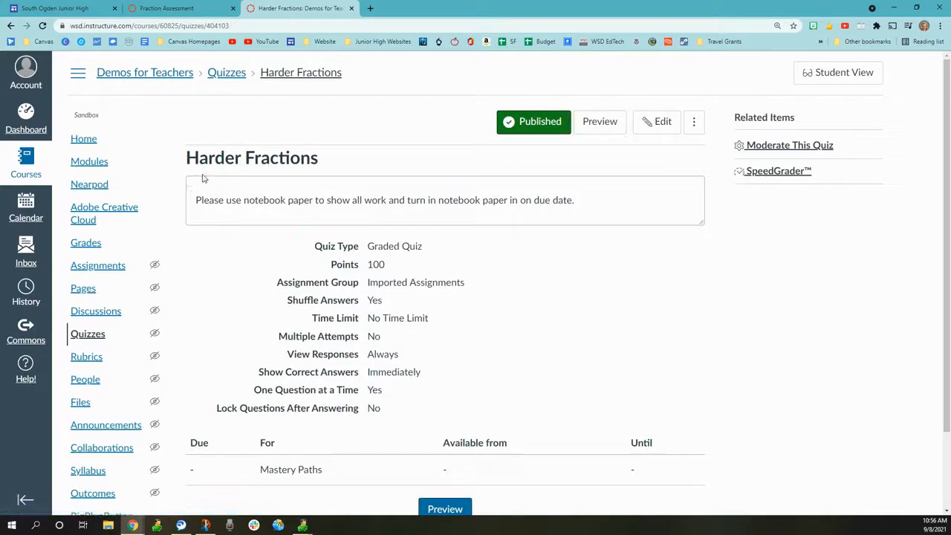
# View the course modules as a student and open the Fraction Assessment quiz.
pyautogui.click(106, 165)
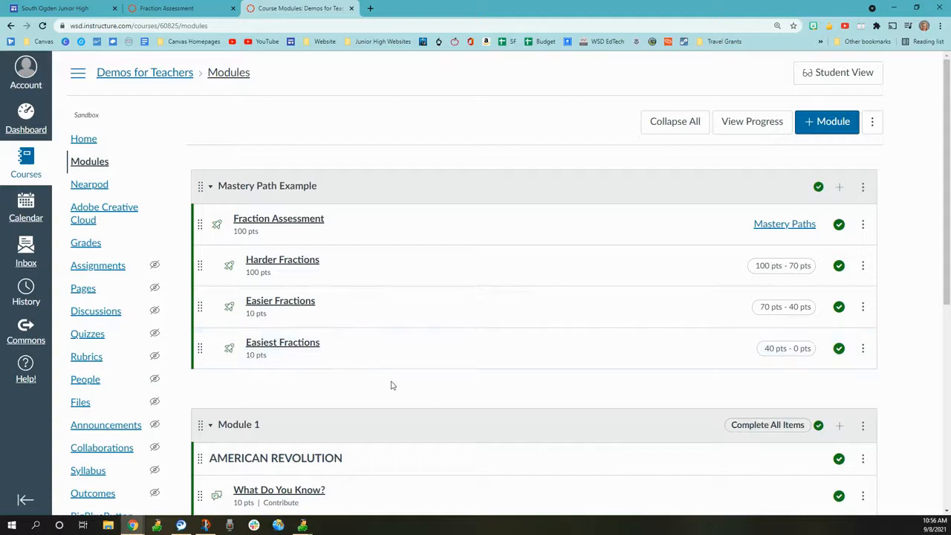
pyautogui.click(842, 73)
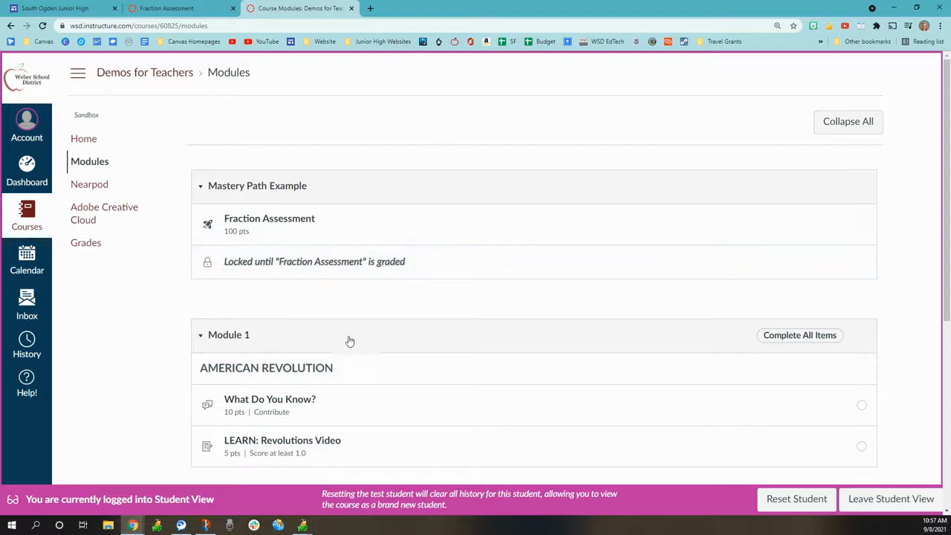
pyautogui.click(272, 222)
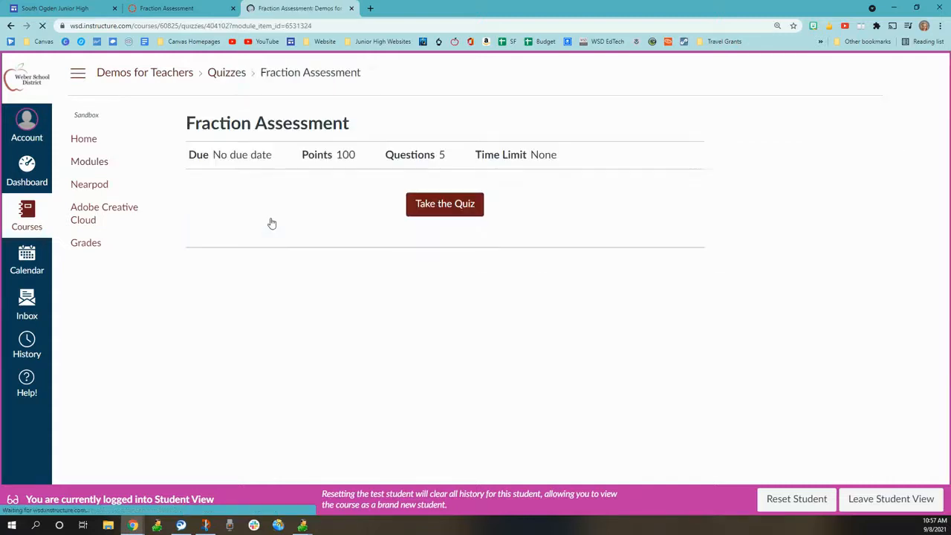